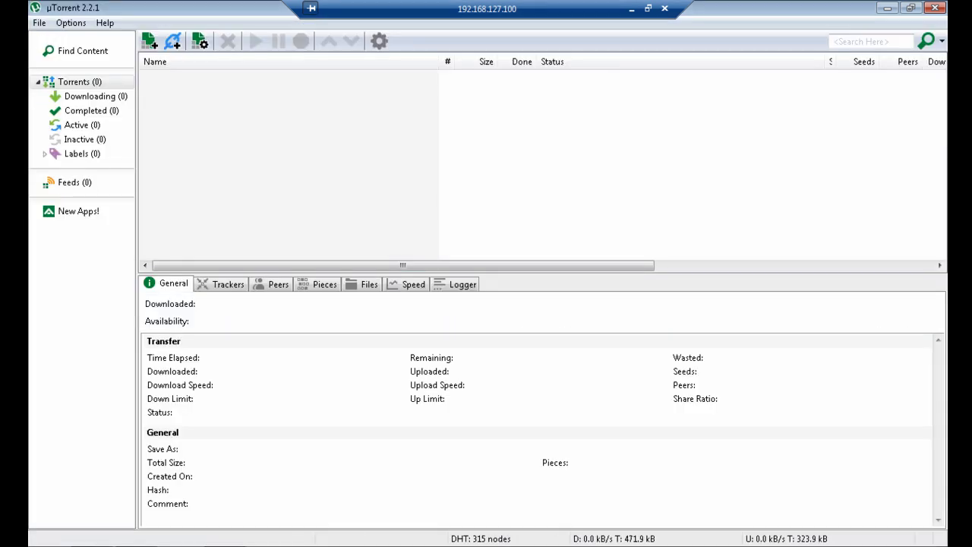
Start a new torrent and choose the video file "A Brand New Film - Recorded 2011" as its source
{"action": "left_click", "coordinate": [42, 29]}
{"action": "left_click", "coordinate": [131, 110]}
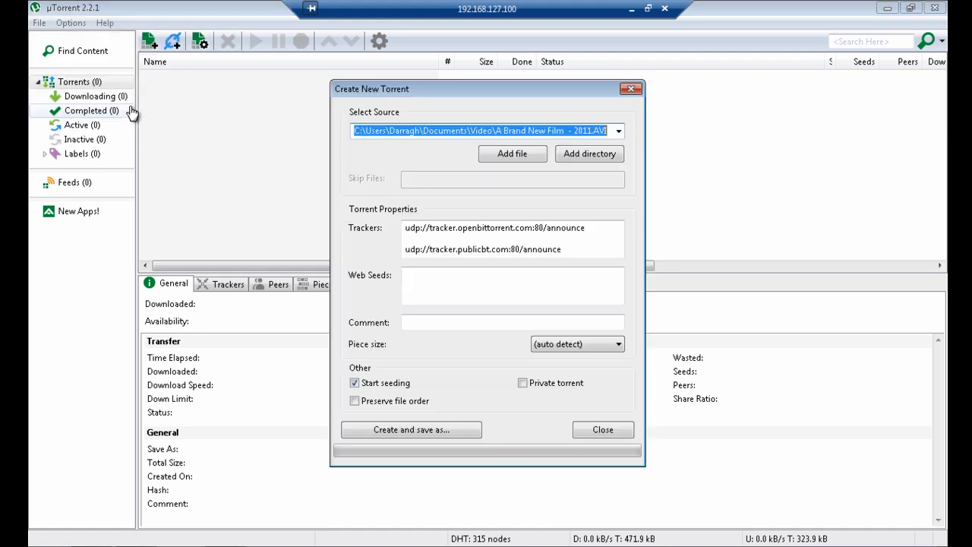
{"action": "left_click", "coordinate": [512, 153]}
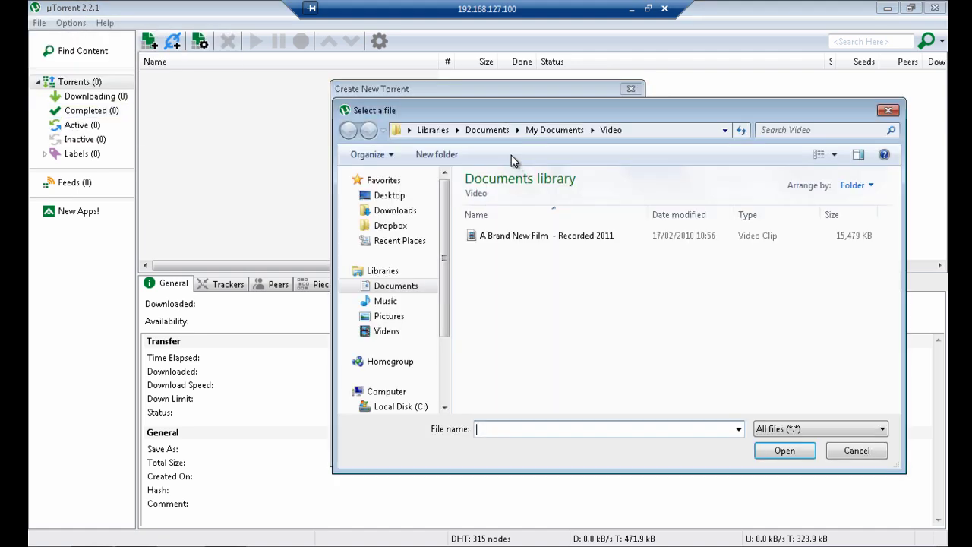
{"action": "left_click", "coordinate": [523, 241]}
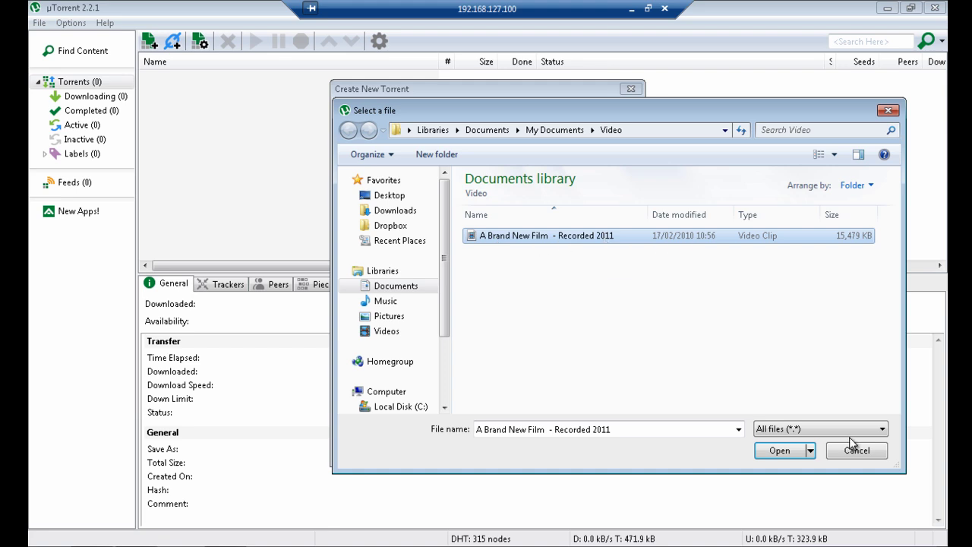
{"action": "left_click", "coordinate": [787, 452]}
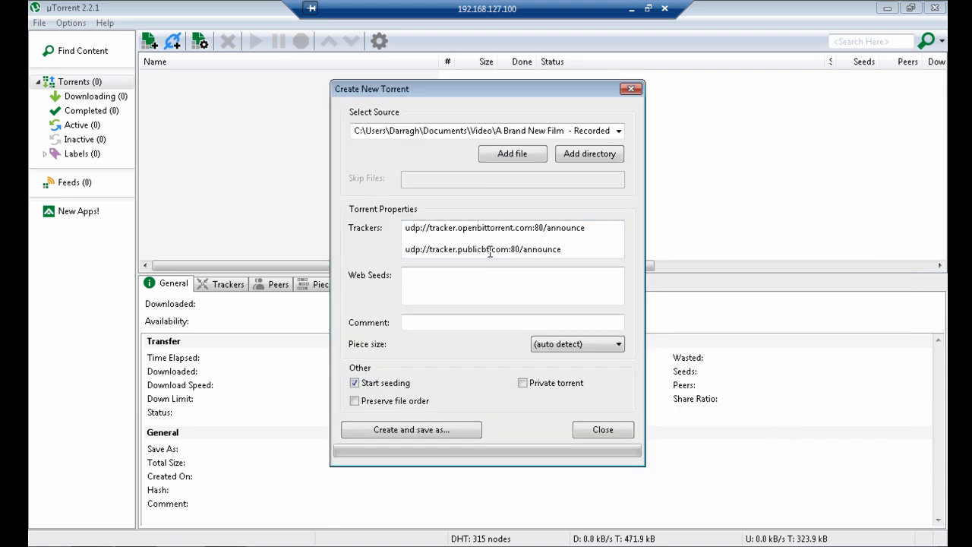
Create the torrent with seeding enabled, save it in the Video folder as "A Brand New Film - Recorded 2011.AVI", and close the creation dialog
{"action": "left_click", "coordinate": [418, 430]}
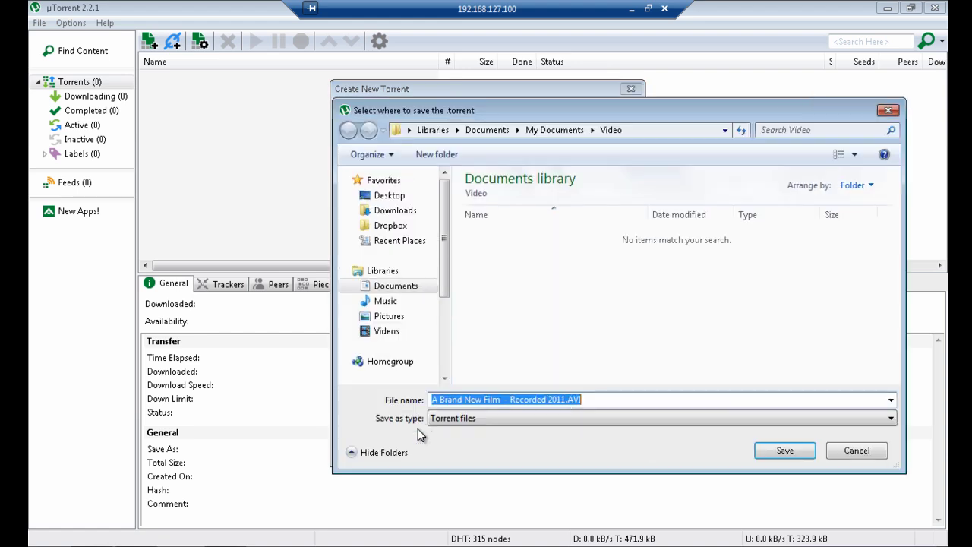
{"action": "left_click", "coordinate": [787, 451]}
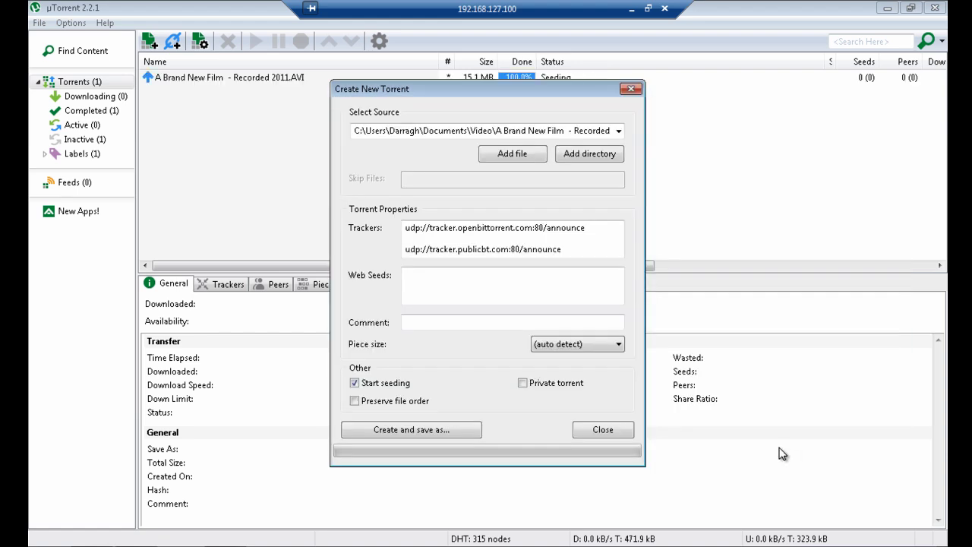
{"action": "left_click", "coordinate": [600, 430]}
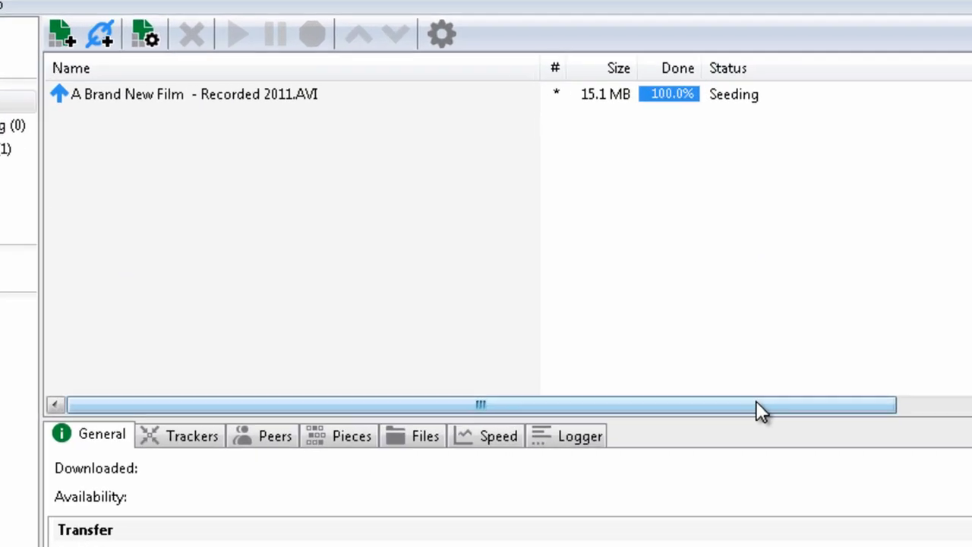
Examine the new torrent's status, seeds and peers in the list along with its transfer details and hash
{"action": "left_click_drag", "start_coordinate": [782, 436], "coordinate": [724, 435]}
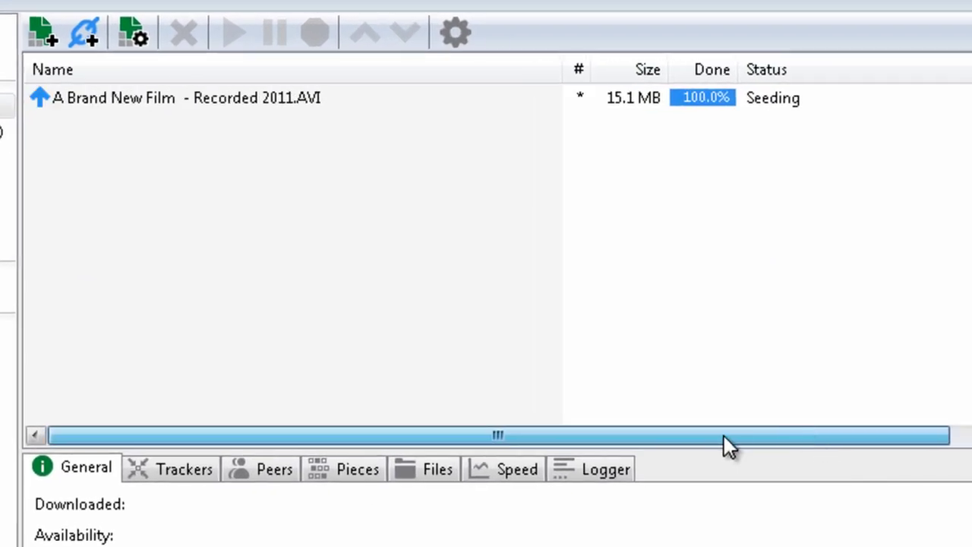
{"action": "left_click_drag", "start_coordinate": [801, 437], "coordinate": [937, 155]}
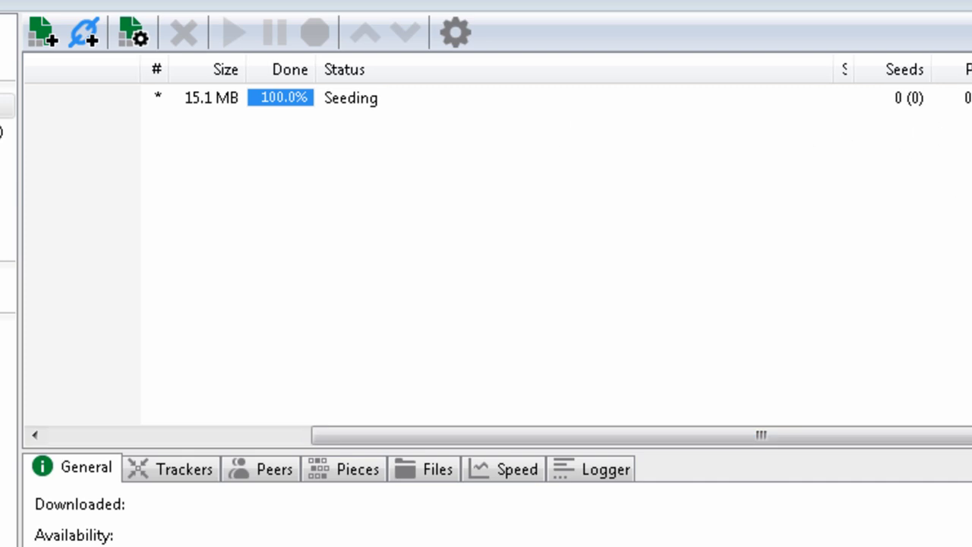
{"action": "left_click", "coordinate": [532, 97]}
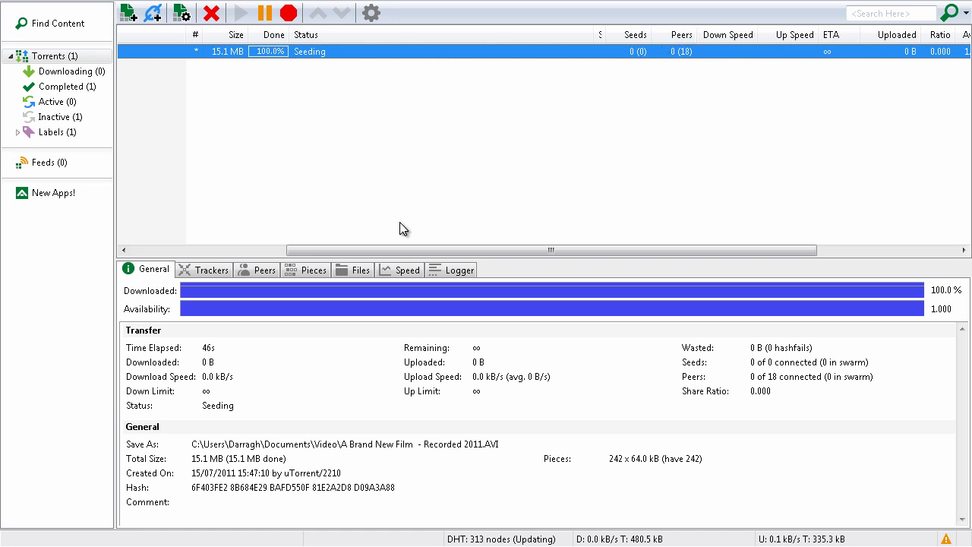
{"action": "scroll", "coordinate": [289, 256], "scroll_direction": "left", "scroll_amount": 3}
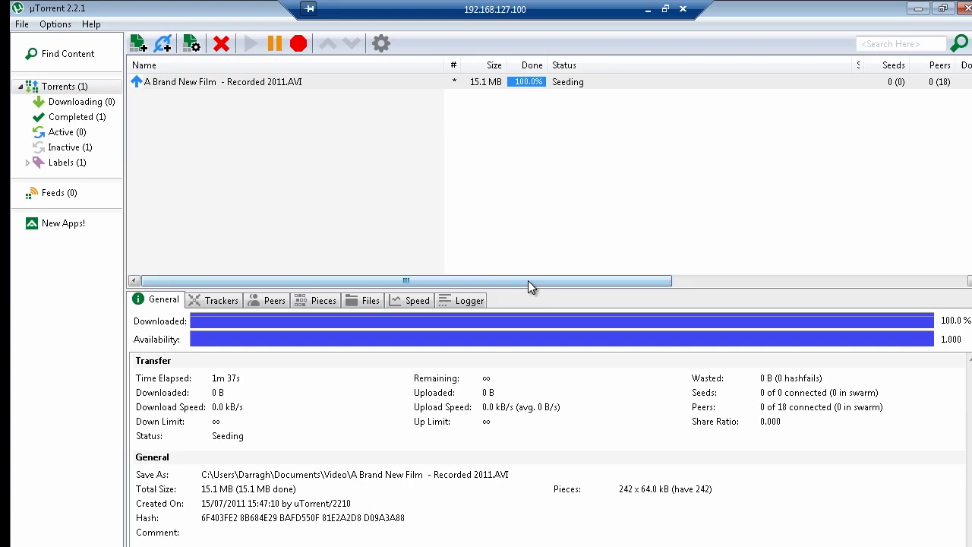
{"action": "left_click_drag", "start_coordinate": [530, 281], "coordinate": [656, 279]}
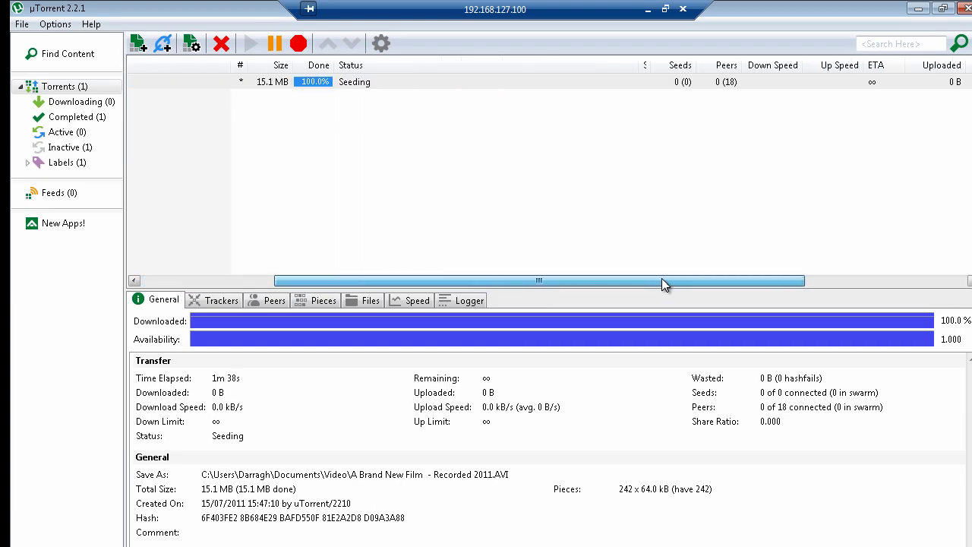
{"action": "left_click", "coordinate": [695, 82]}
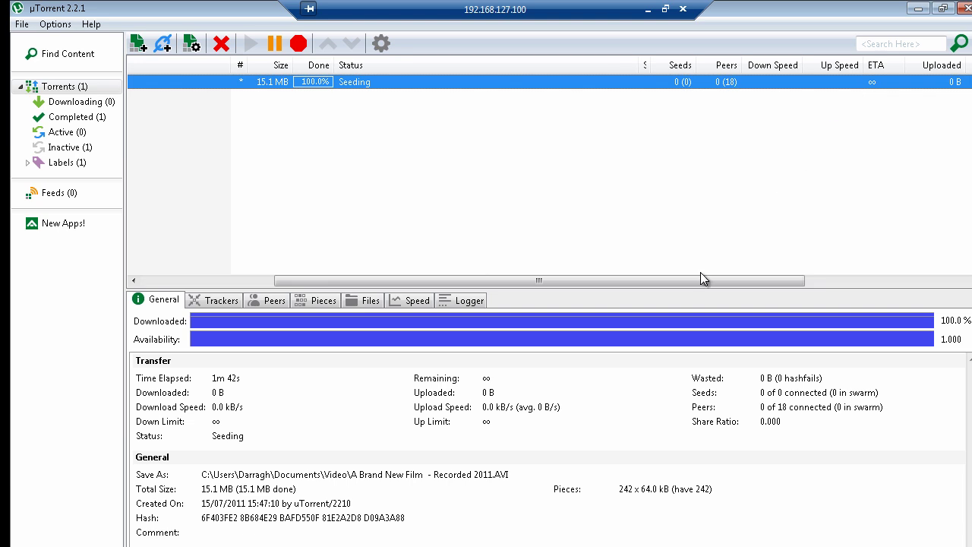
{"action": "left_click_drag", "start_coordinate": [708, 282], "coordinate": [504, 292]}
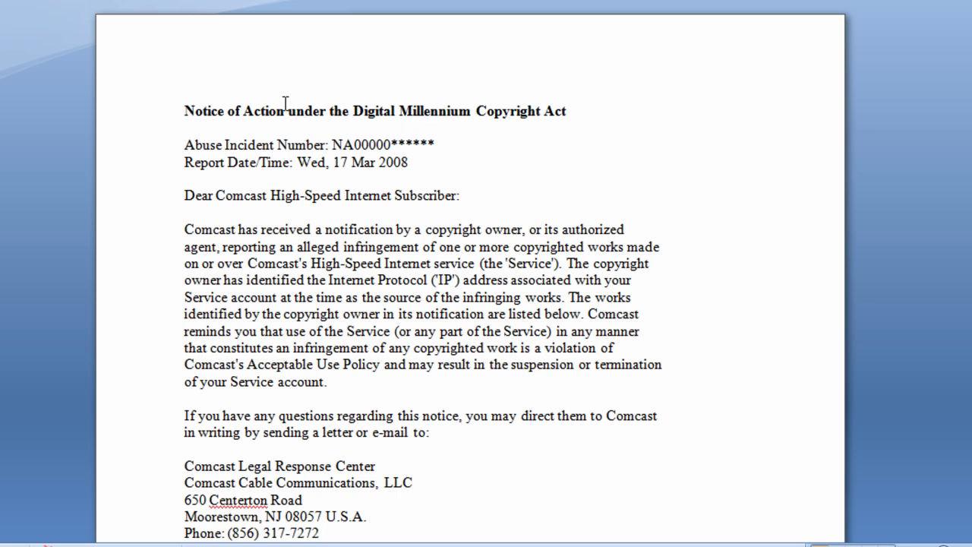
Read the Comcast copyright infringement notice in the Word document down to the first infringing work it names
{"action": "scroll", "coordinate": [209, 106], "scroll_direction": "down", "scroll_amount": 1}
{"action": "scroll", "coordinate": [210, 106], "scroll_direction": "down", "scroll_amount": 2}
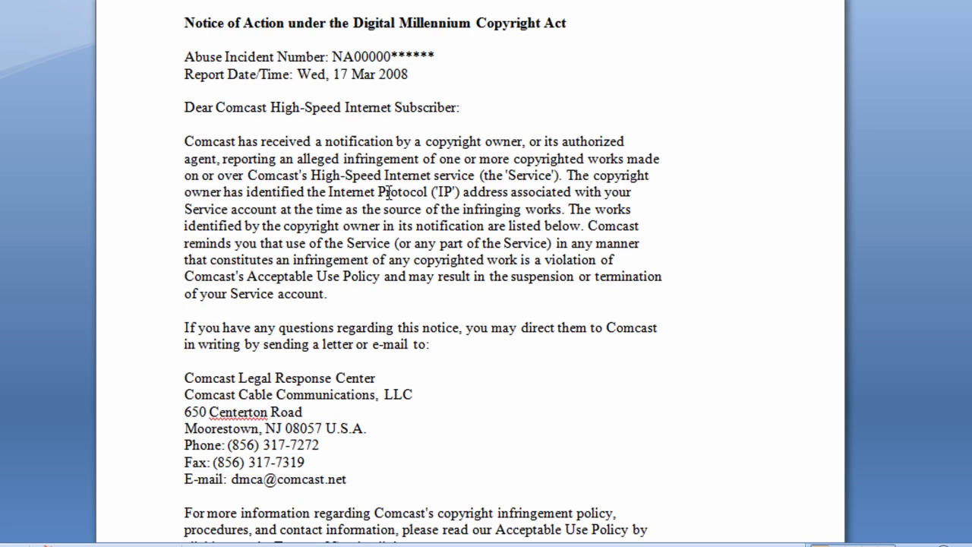
{"action": "scroll", "coordinate": [386, 191], "scroll_direction": "down", "scroll_amount": 3}
{"action": "scroll", "coordinate": [386, 193], "scroll_direction": "down", "scroll_amount": 1}
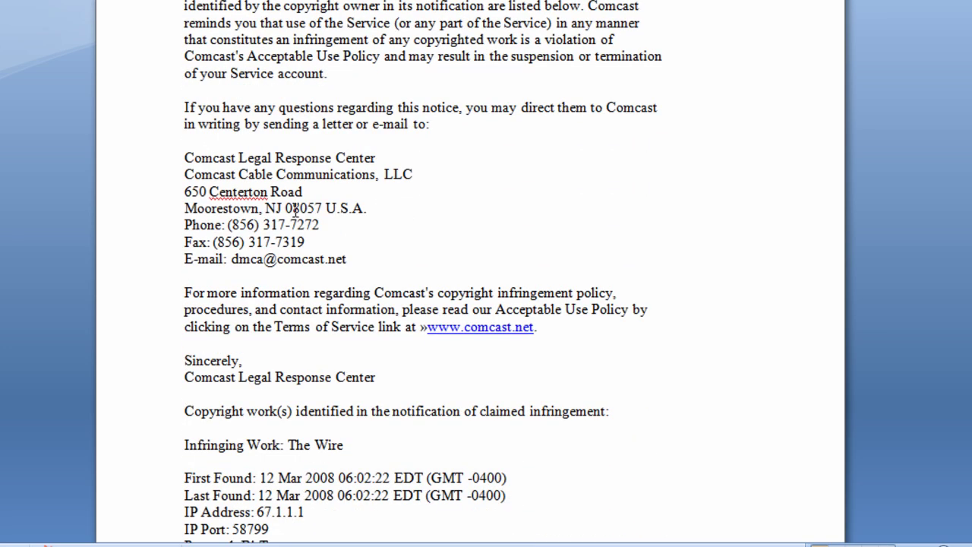
{"action": "scroll", "coordinate": [295, 205], "scroll_direction": "down", "scroll_amount": 5}
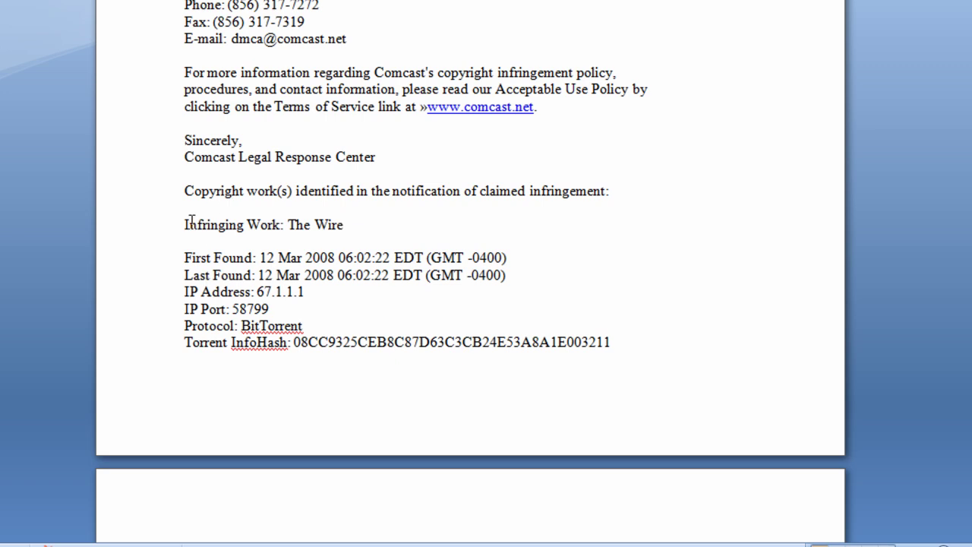
{"action": "left_click_drag", "start_coordinate": [186, 224], "coordinate": [330, 228]}
{"action": "left_click", "coordinate": [297, 224]}
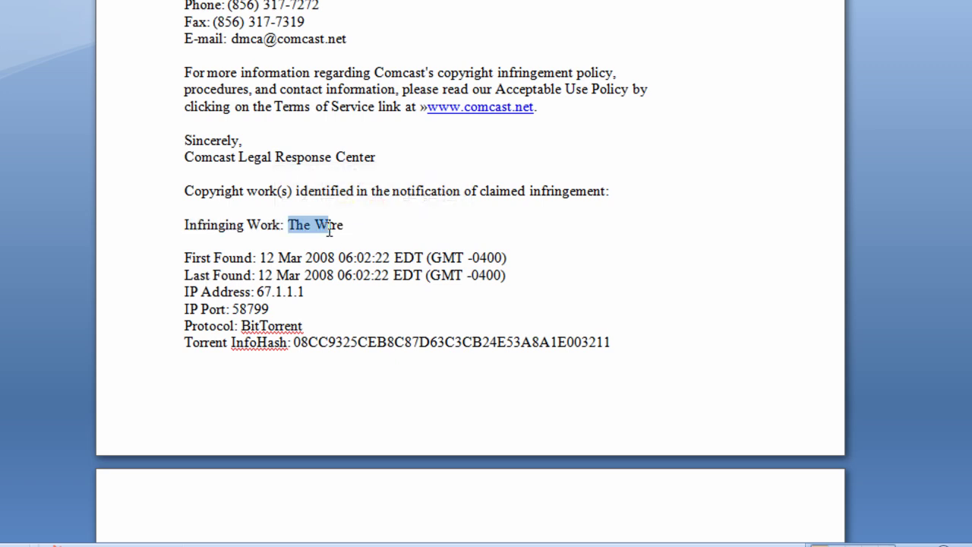
{"action": "left_click", "coordinate": [254, 259]}
Examine the IP address, port, protocol and Torrent InfoHash listed for the notice's first infringing work
{"action": "scroll", "coordinate": [264, 264], "scroll_direction": "down", "scroll_amount": 2}
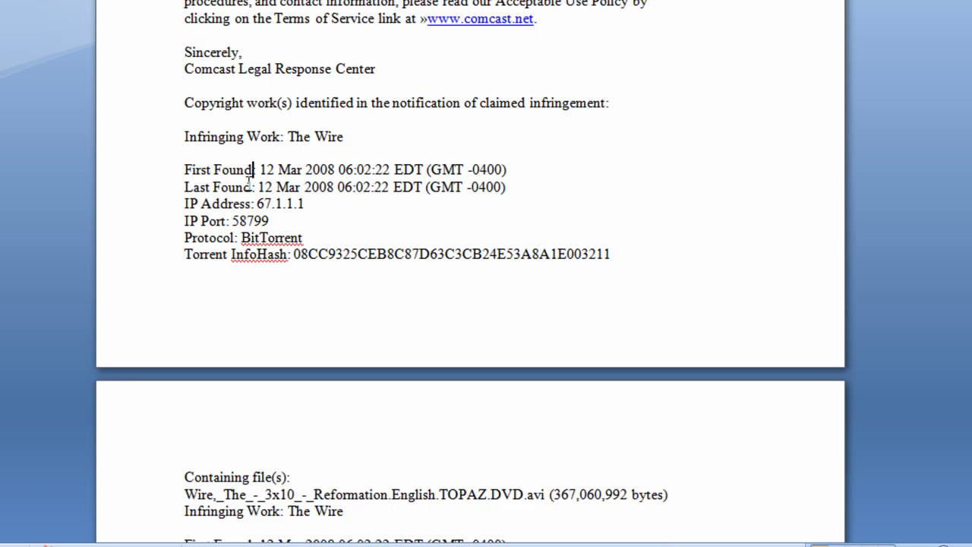
{"action": "scroll", "coordinate": [309, 169], "scroll_direction": "down", "scroll_amount": 1}
{"action": "left_click_drag", "start_coordinate": [308, 160], "coordinate": [184, 161]}
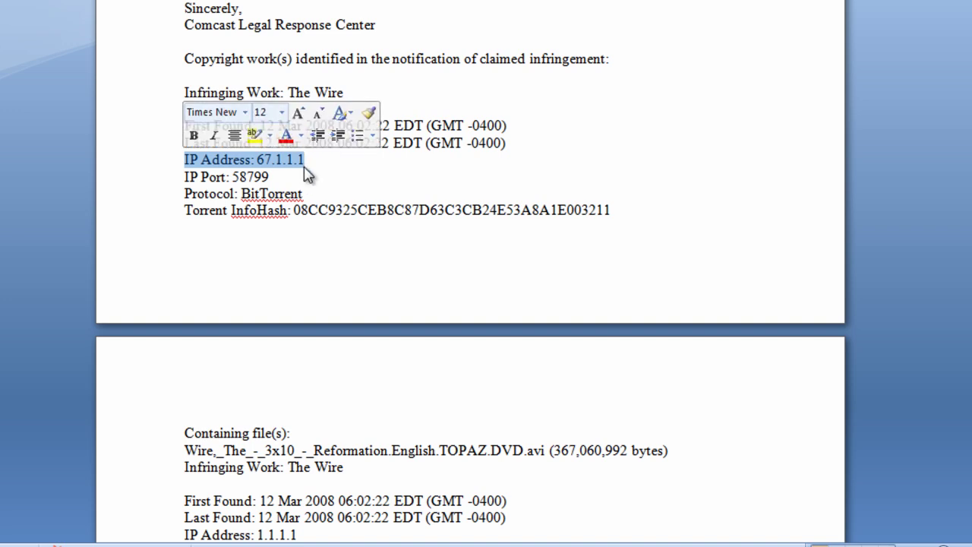
{"action": "left_click", "coordinate": [339, 166]}
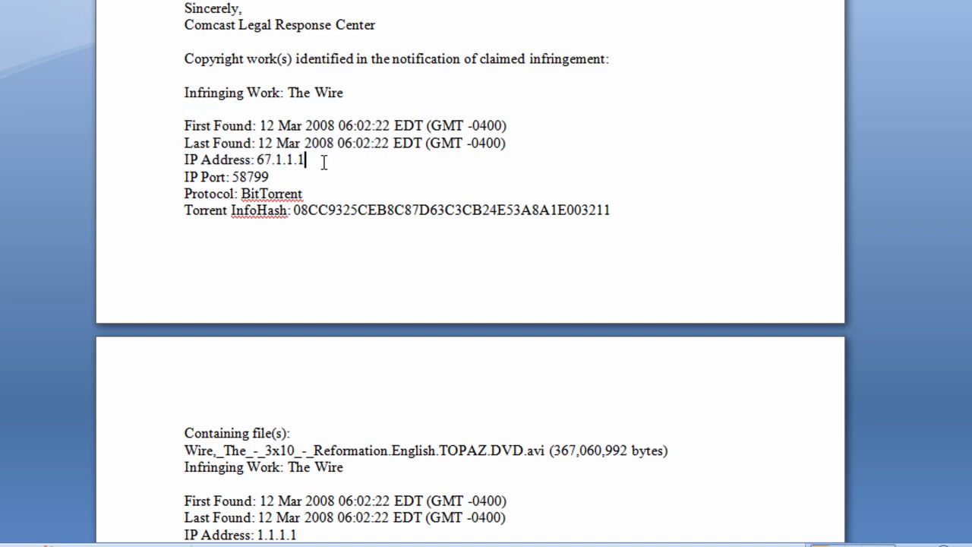
{"action": "left_click_drag", "start_coordinate": [317, 159], "coordinate": [261, 163]}
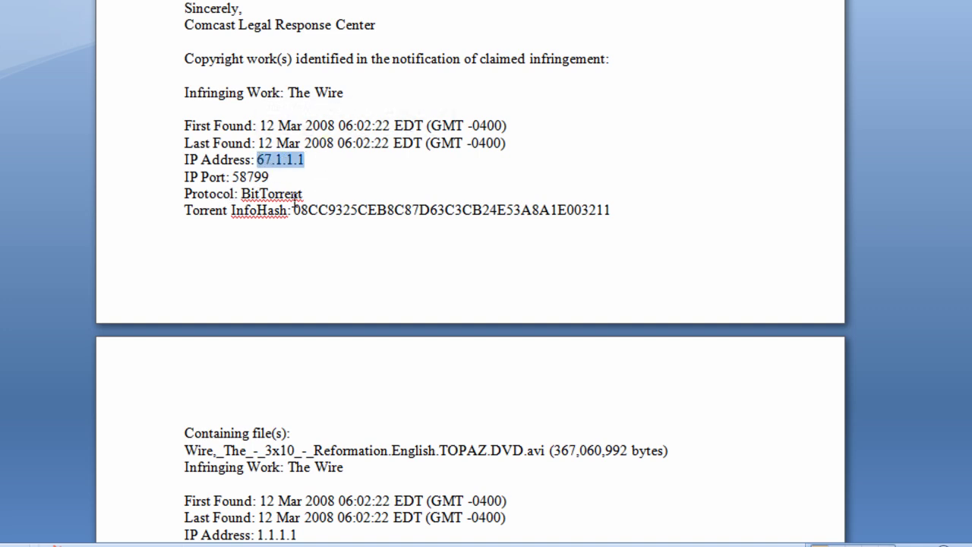
{"action": "left_click_drag", "start_coordinate": [301, 195], "coordinate": [202, 178]}
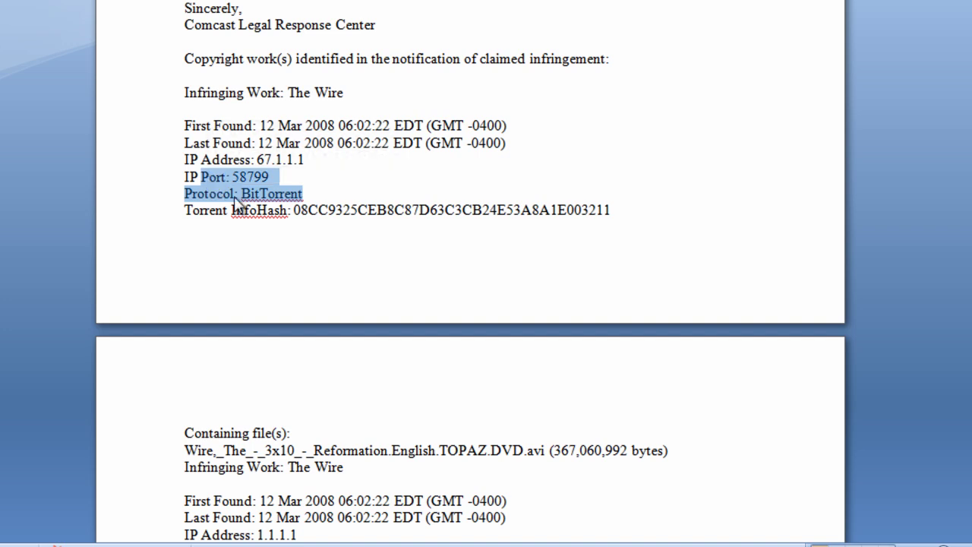
{"action": "scroll", "coordinate": [254, 189], "scroll_direction": "down", "scroll_amount": 1}
{"action": "left_click_drag", "start_coordinate": [295, 166], "coordinate": [607, 166]}
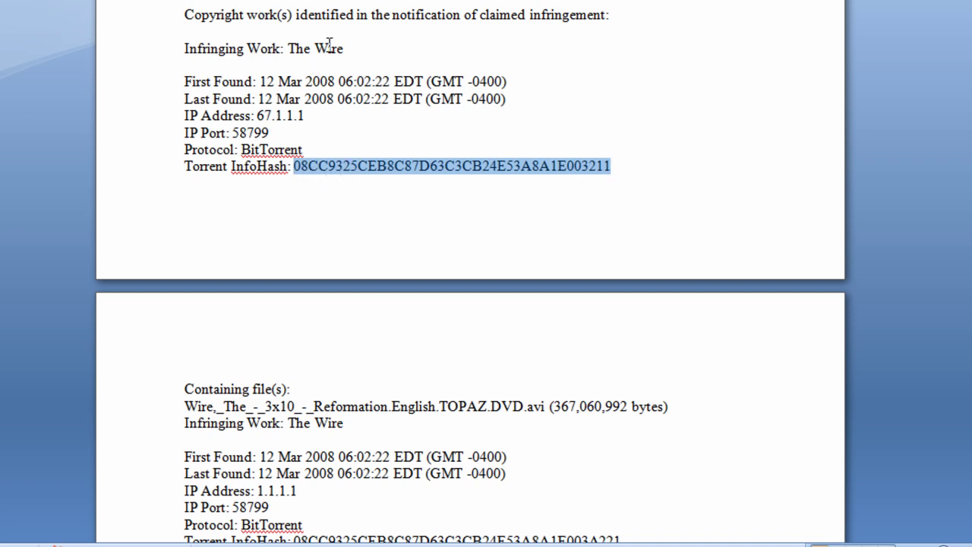
{"action": "left_click_drag", "start_coordinate": [346, 48], "coordinate": [300, 53]}
{"action": "left_click", "coordinate": [300, 53]}
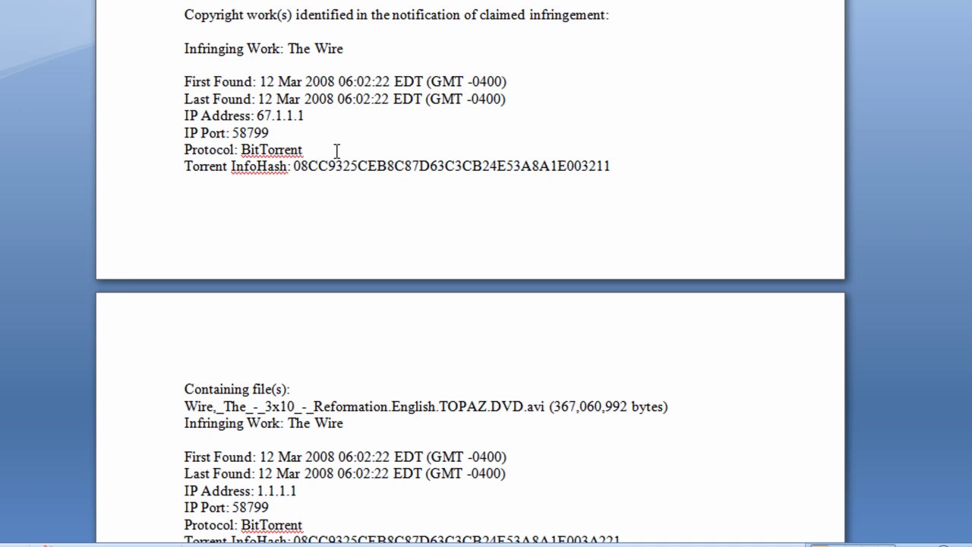
Copy the Torrent InfoHash value of the second infringing work entry on the notice's second page
{"action": "scroll", "coordinate": [322, 189], "scroll_direction": "down", "scroll_amount": 2}
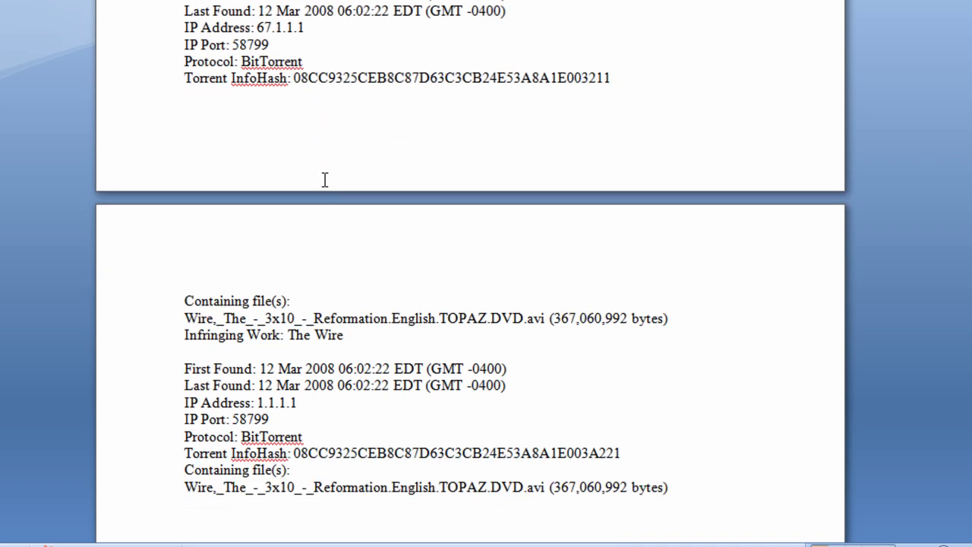
{"action": "scroll", "coordinate": [324, 178], "scroll_direction": "down", "scroll_amount": 2}
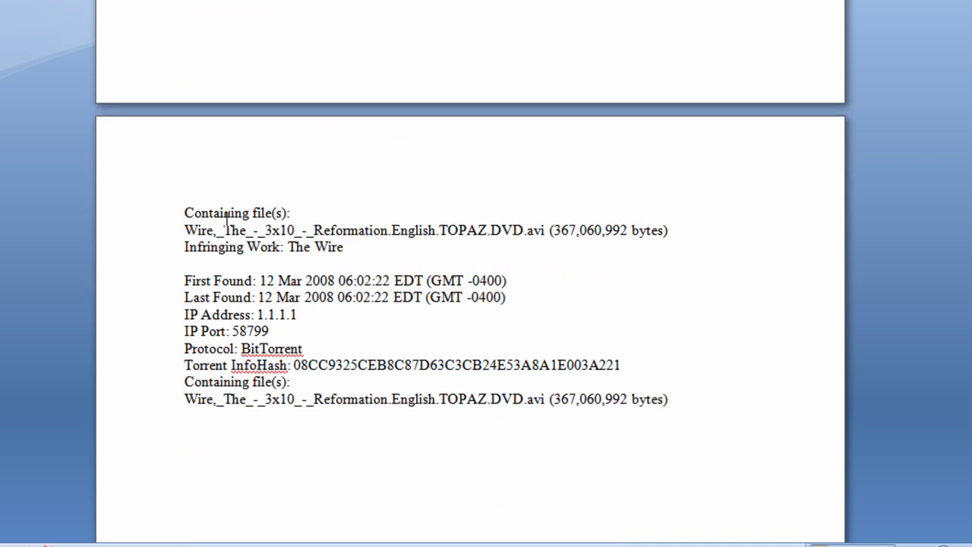
{"action": "scroll", "coordinate": [333, 289], "scroll_direction": "down", "scroll_amount": 2}
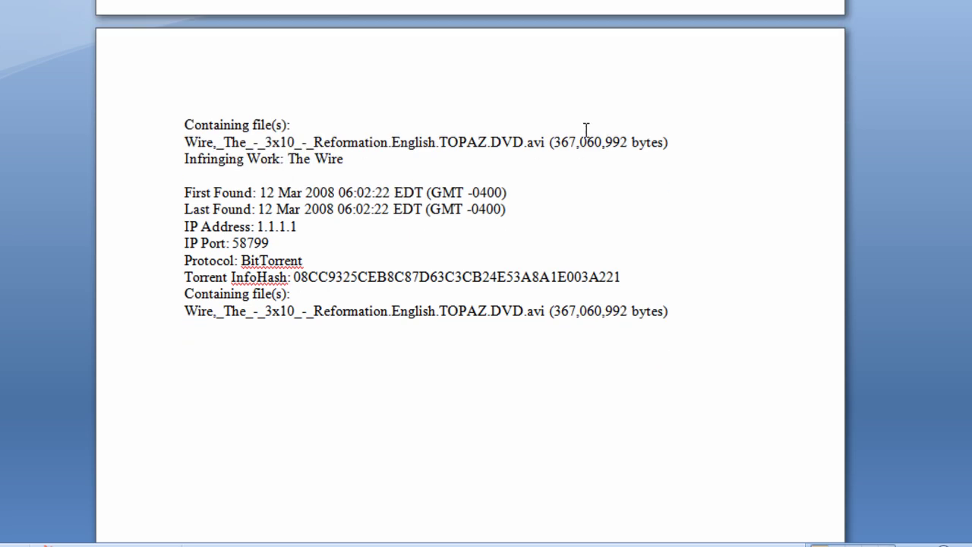
{"action": "left_click_drag", "start_coordinate": [327, 167], "coordinate": [290, 158]}
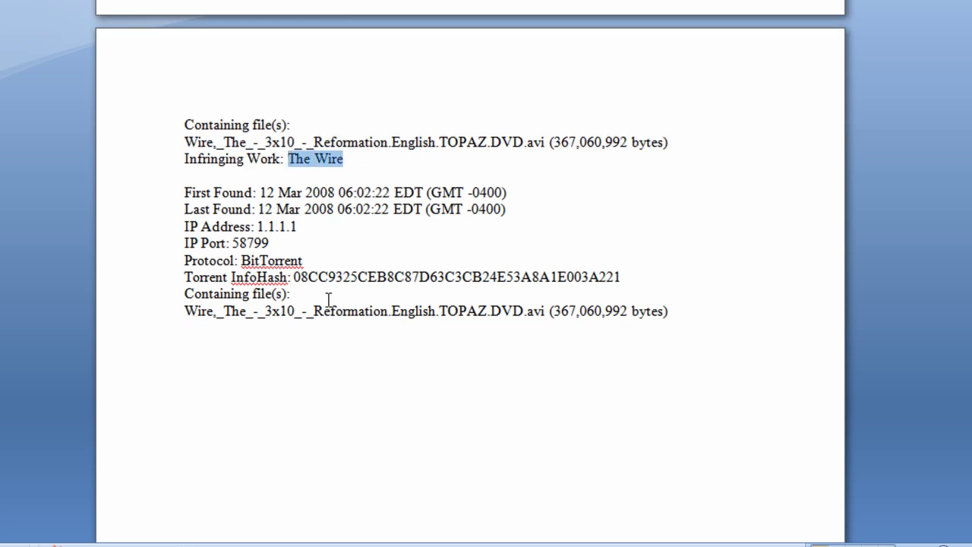
{"action": "left_click_drag", "start_coordinate": [294, 276], "coordinate": [634, 284]}
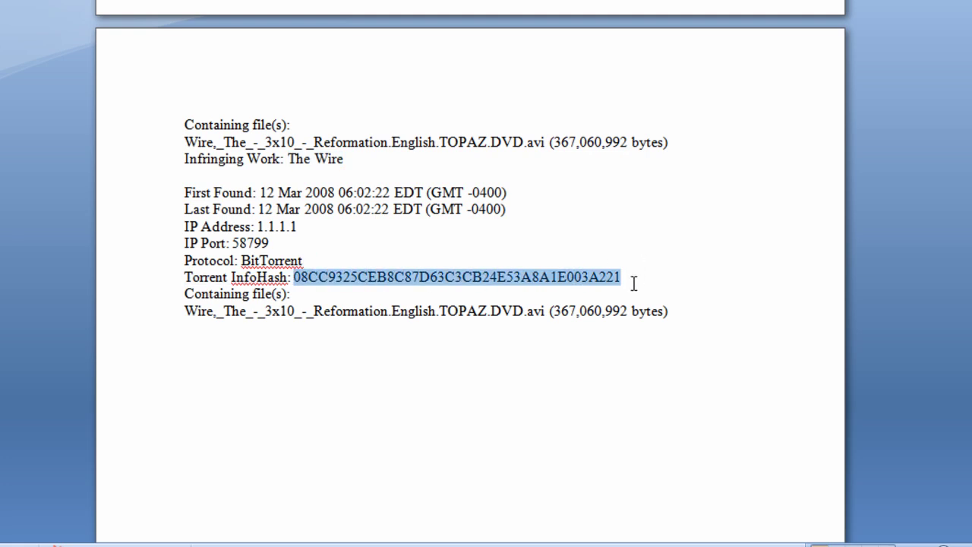
{"action": "right_click", "coordinate": [586, 277]}
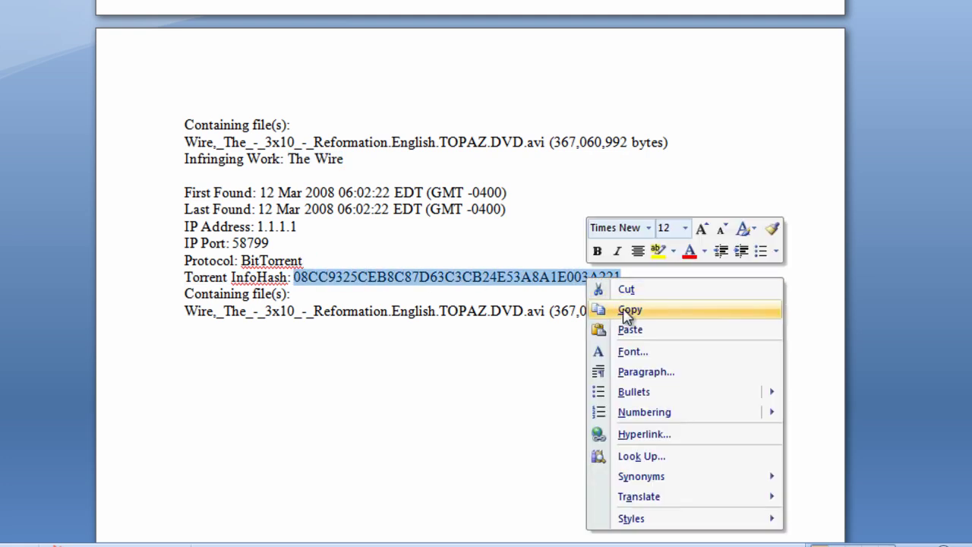
{"action": "left_click", "coordinate": [617, 310]}
Find the events (info_hash) report in NetFort LANGuardian by searching reports for "hash" and run it for the last 24 hours
{"action": "left_click", "coordinate": [486, 238]}
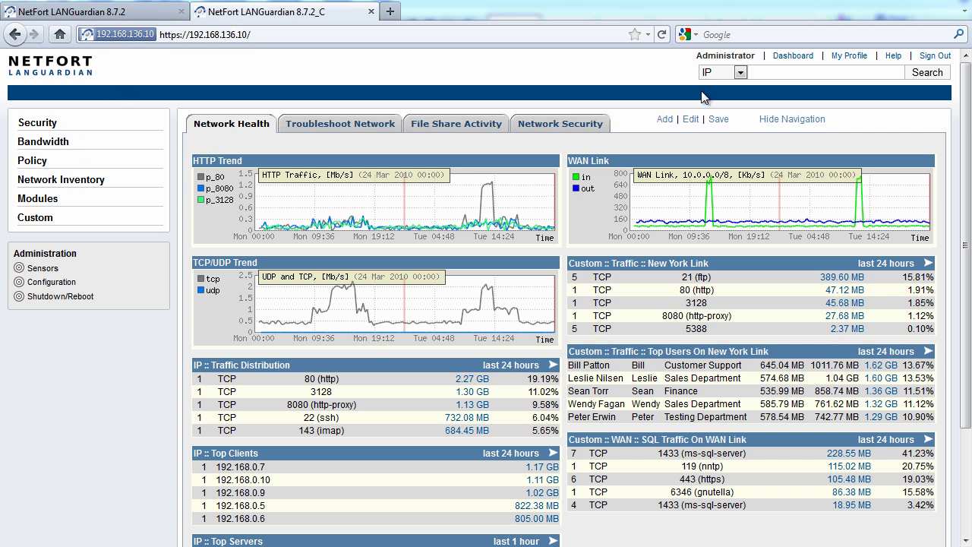
{"action": "left_click", "coordinate": [727, 74]}
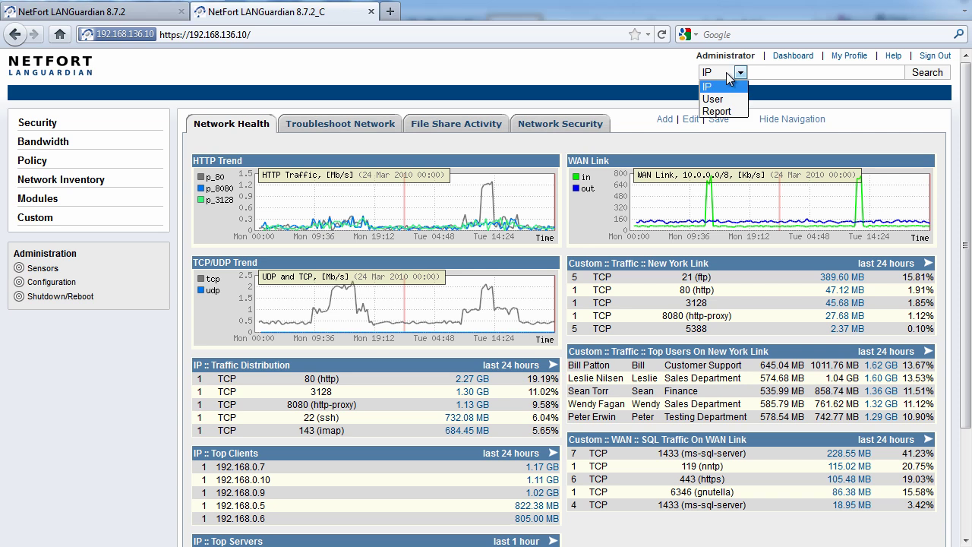
{"action": "left_click", "coordinate": [718, 111]}
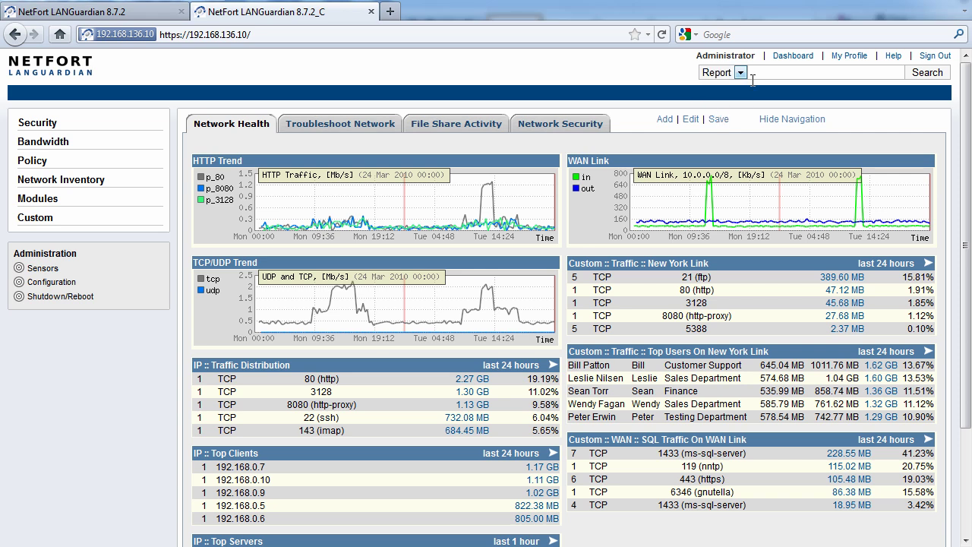
{"action": "left_click", "coordinate": [789, 67]}
{"action": "type", "text": "hash"}
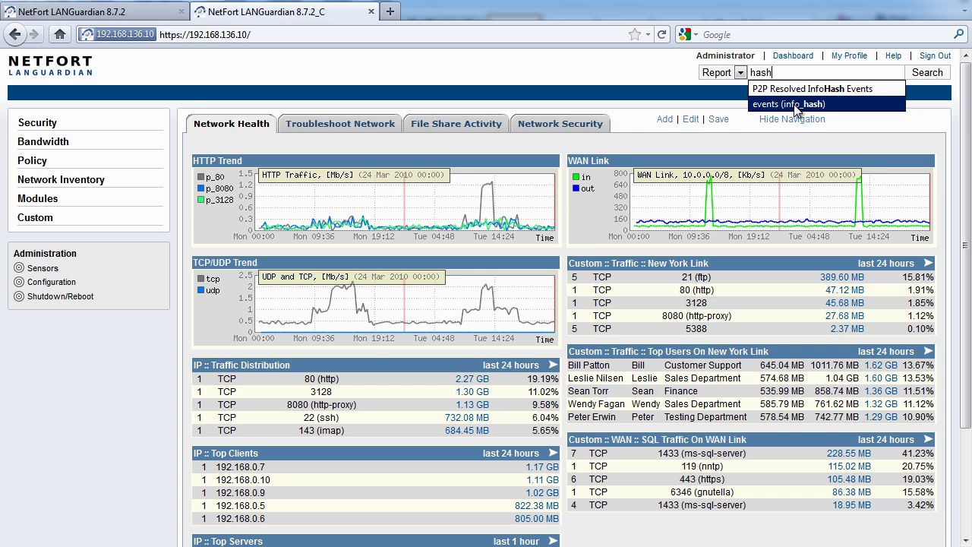
{"action": "left_click", "coordinate": [800, 104]}
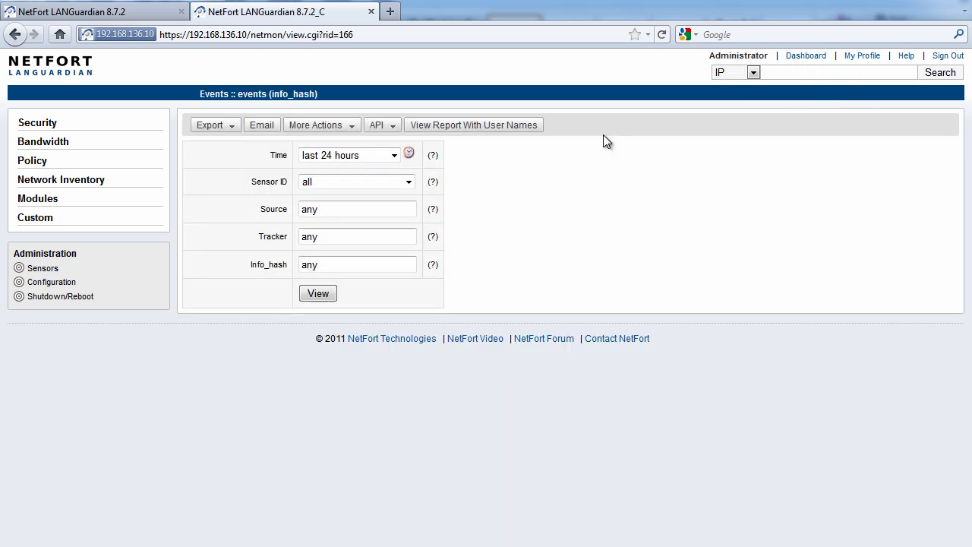
{"action": "left_click", "coordinate": [319, 295]}
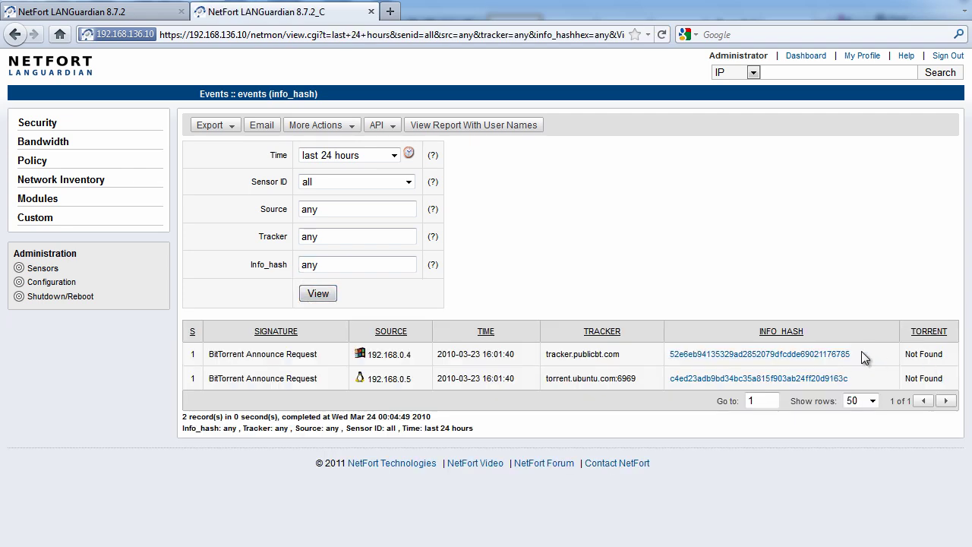
{"action": "left_click_drag", "start_coordinate": [862, 351], "coordinate": [702, 363]}
{"action": "right_click", "coordinate": [673, 362]}
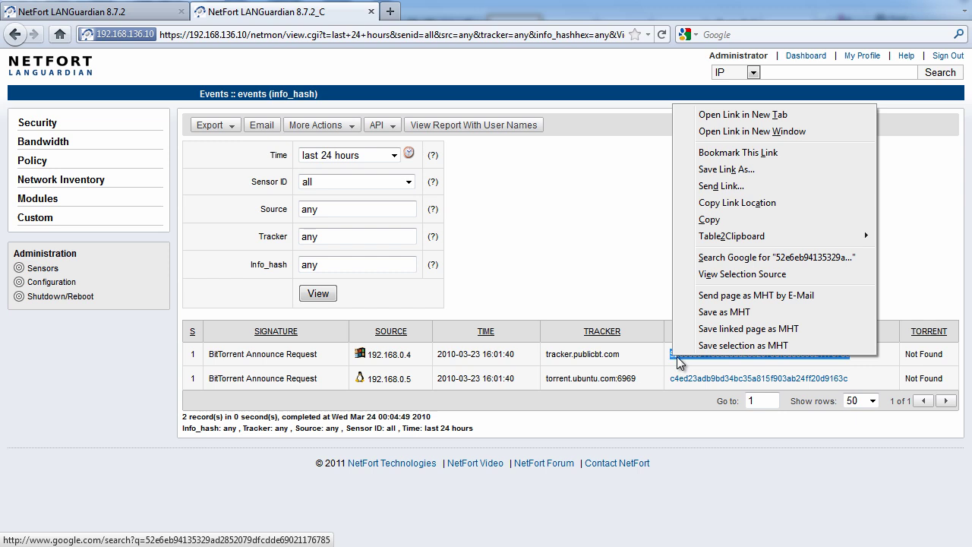
{"action": "left_click", "coordinate": [716, 221]}
{"action": "left_click", "coordinate": [354, 265]}
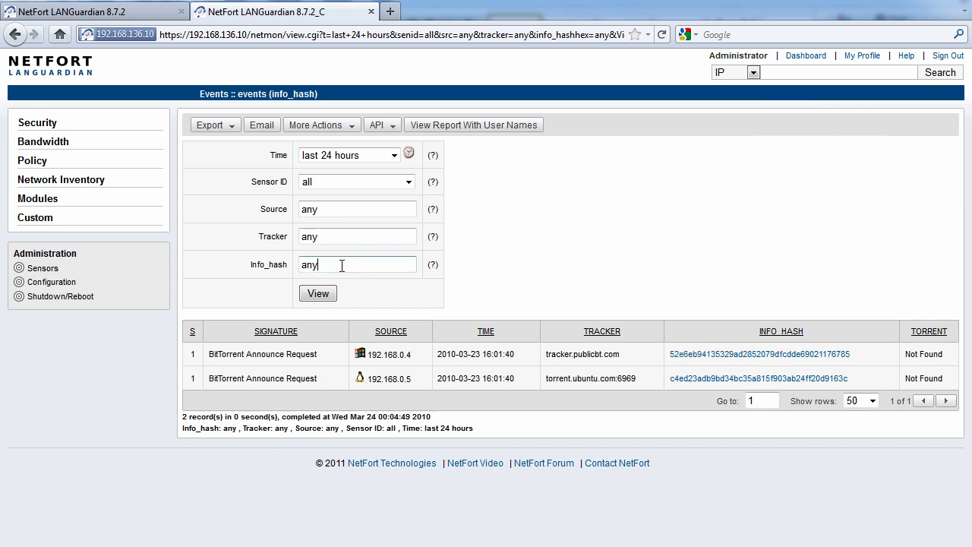
{"action": "double_click", "coordinate": [342, 265]}
{"action": "key", "text": "ctrl+v"}
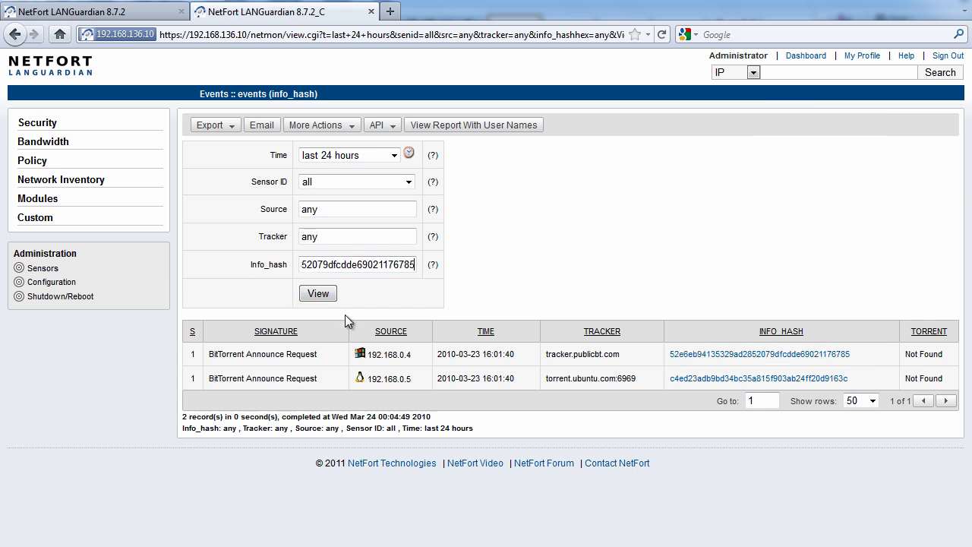
{"action": "left_click", "coordinate": [323, 295]}
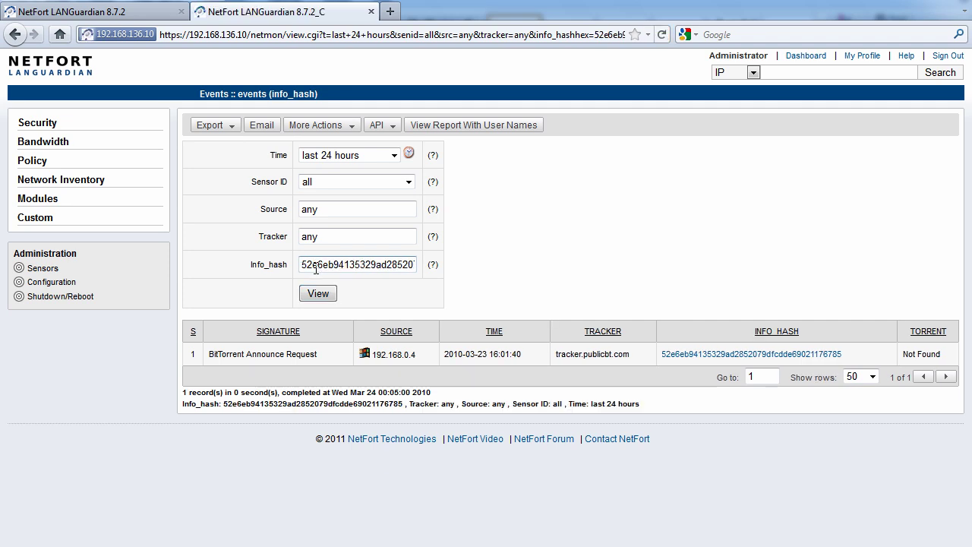
Switch to the Word notice and highlight the Torrent InfoHash line of the second infringing work
{"action": "key", "text": "alt+Tab"}
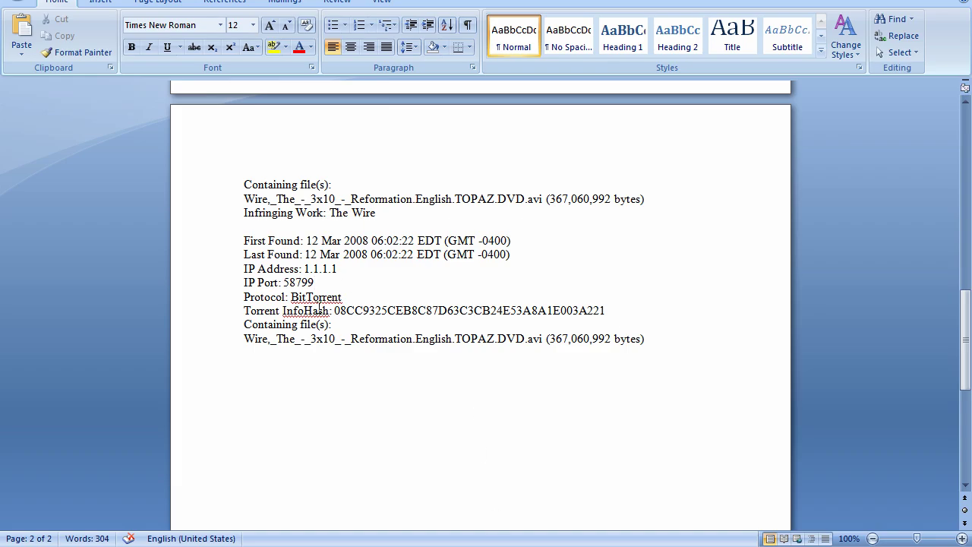
{"action": "left_click_drag", "start_coordinate": [605, 311], "coordinate": [443, 302]}
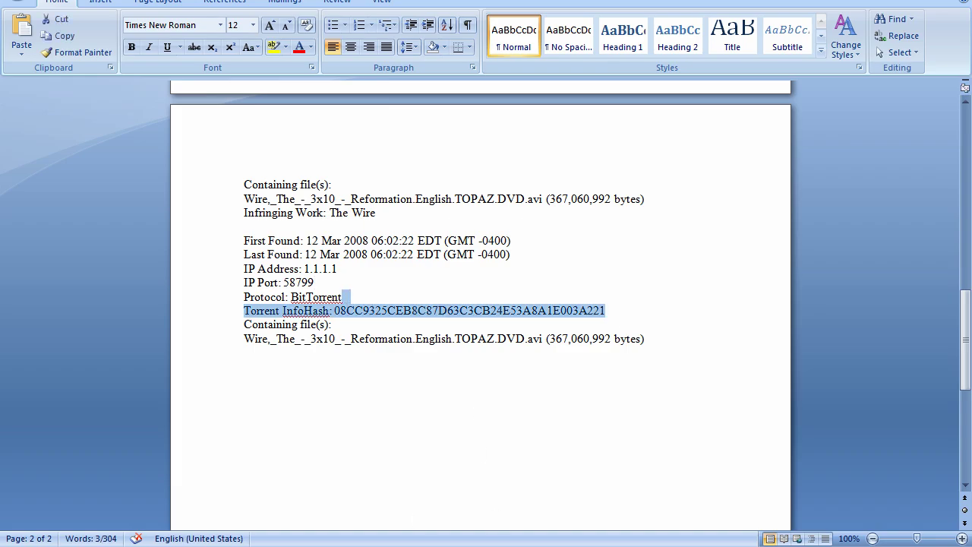
Return to the LANGuardian report, look up the filtered record's info hash on Google and close the results
{"action": "key", "text": "alt+Tab"}
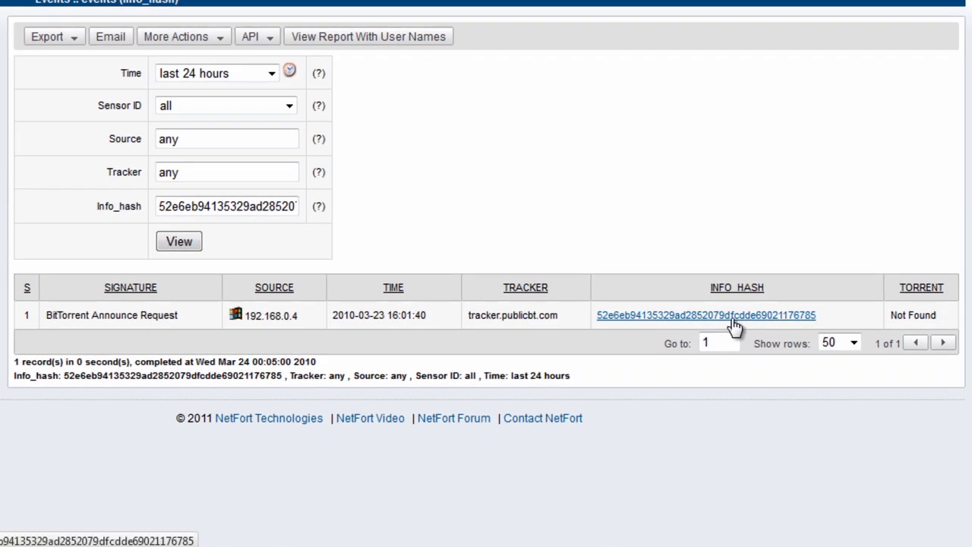
{"action": "left_click", "coordinate": [724, 315]}
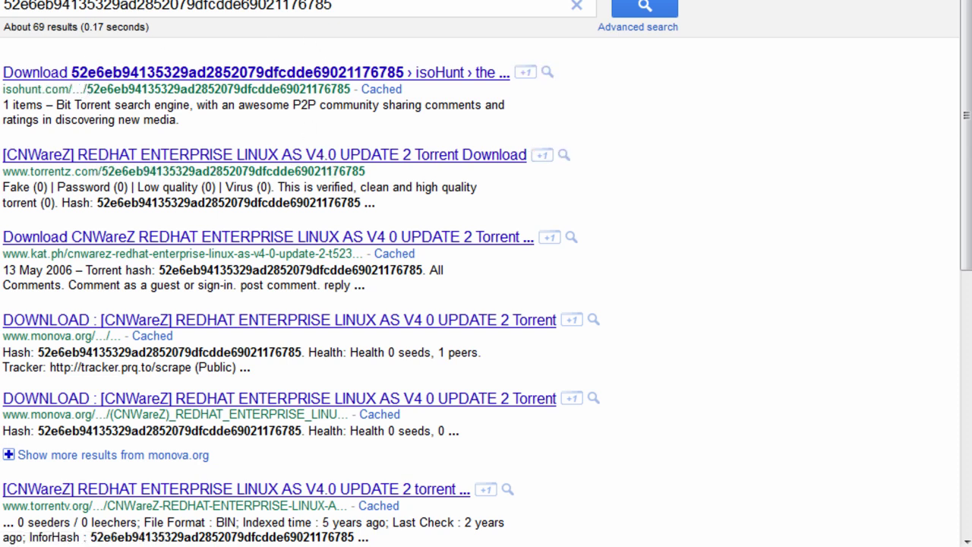
{"action": "key", "text": "ctrl+w"}
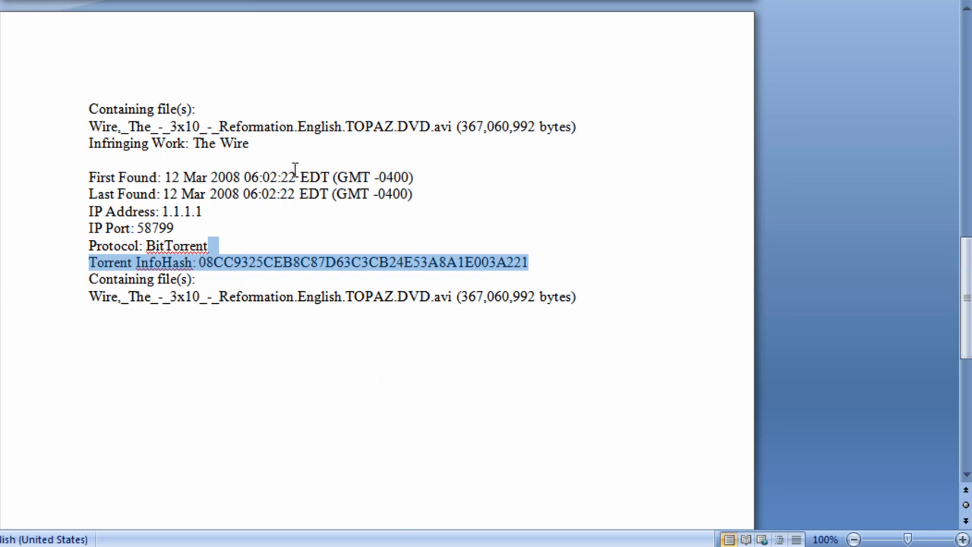
Check the First Found date of the first infringing work in the Word notice
{"action": "scroll", "coordinate": [295, 169], "scroll_direction": "up", "scroll_amount": 8}
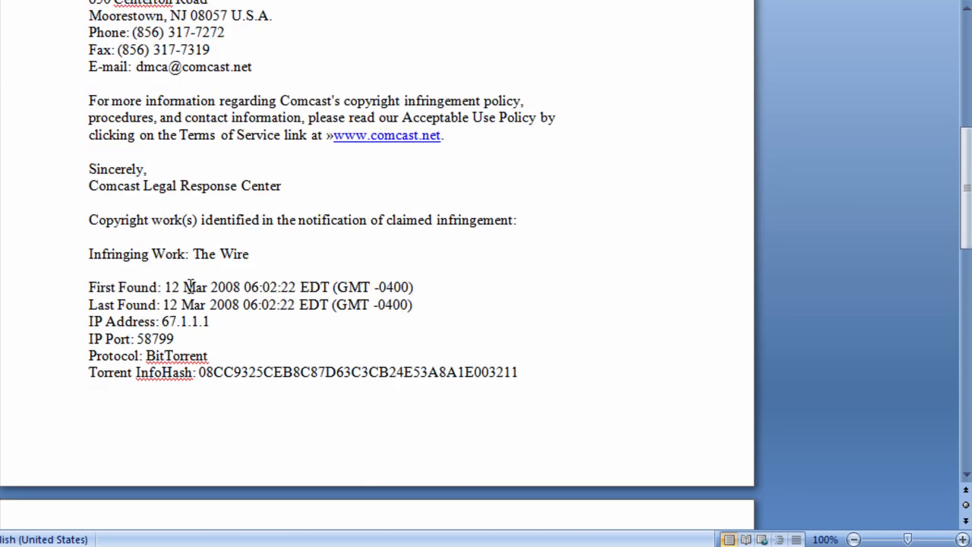
{"action": "left_click_drag", "start_coordinate": [195, 289], "coordinate": [242, 289]}
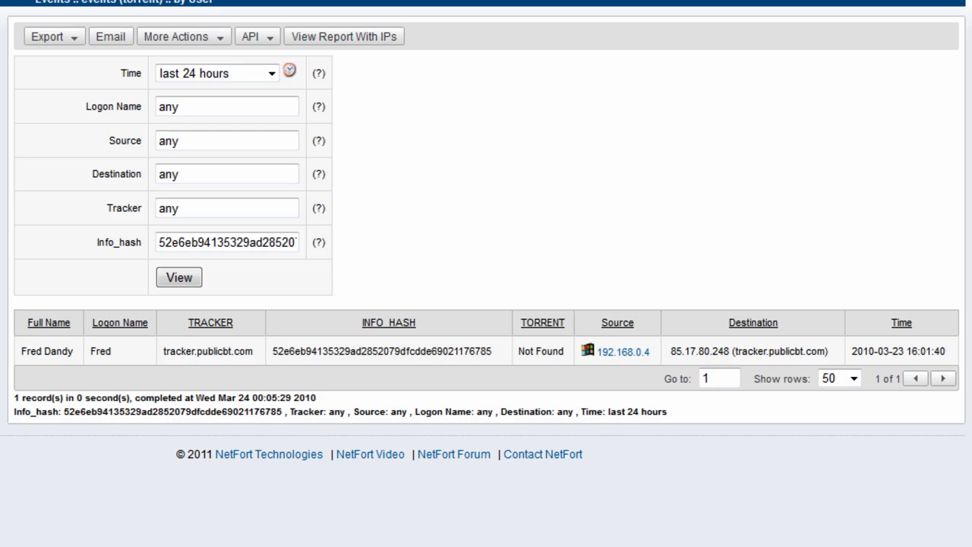
{"action": "left_click", "coordinate": [290, 72]}
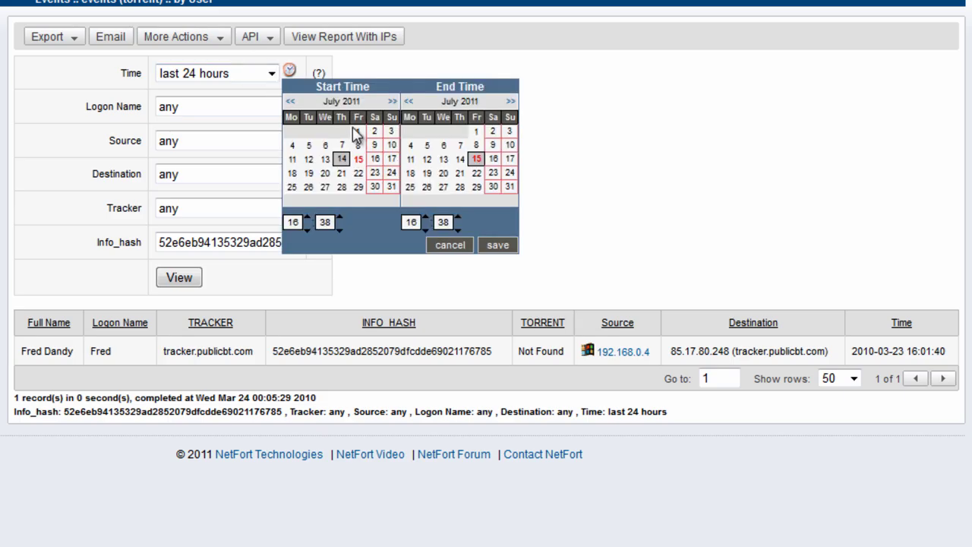
{"action": "left_click", "coordinate": [291, 101]}
{"action": "left_click", "coordinate": [291, 102]}
{"action": "left_click", "coordinate": [290, 101]}
{"action": "left_click", "coordinate": [290, 101]}
{"action": "left_click", "coordinate": [290, 101]}
{"action": "left_click", "coordinate": [290, 102]}
{"action": "left_click", "coordinate": [290, 101]}
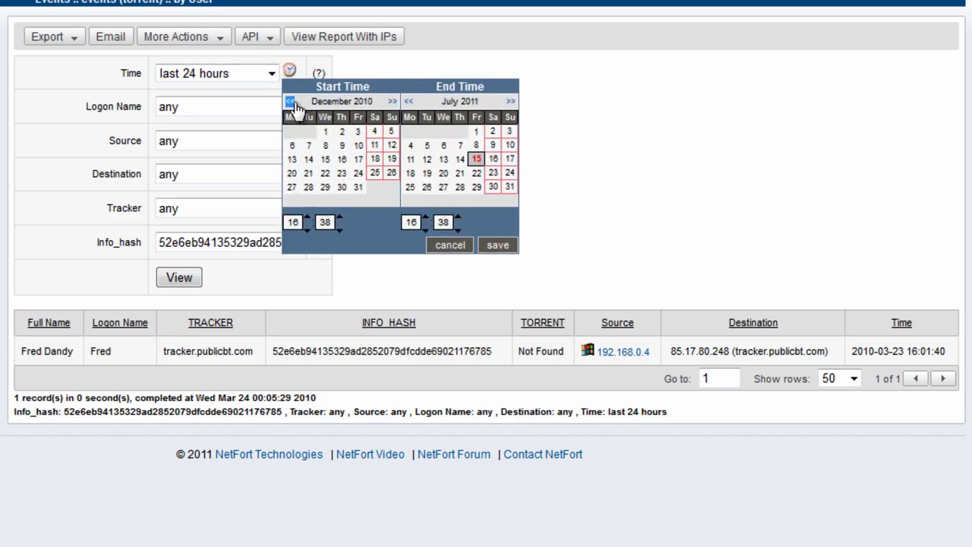
{"action": "left_click", "coordinate": [449, 245]}
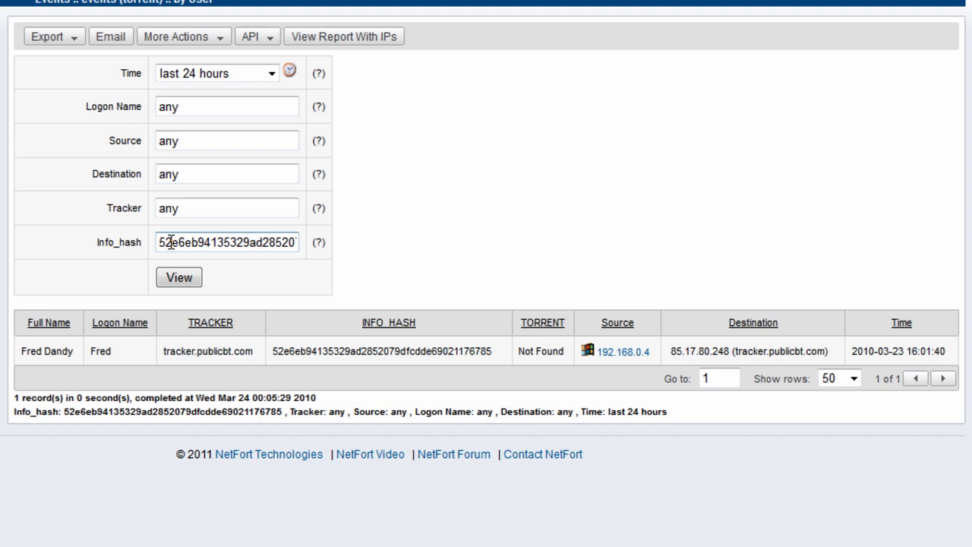
Examine the Info_hash filter and the full name, info hash and time of the record in the by-user torrent report
{"action": "left_click_drag", "start_coordinate": [162, 243], "coordinate": [332, 236]}
{"action": "left_click", "coordinate": [391, 159]}
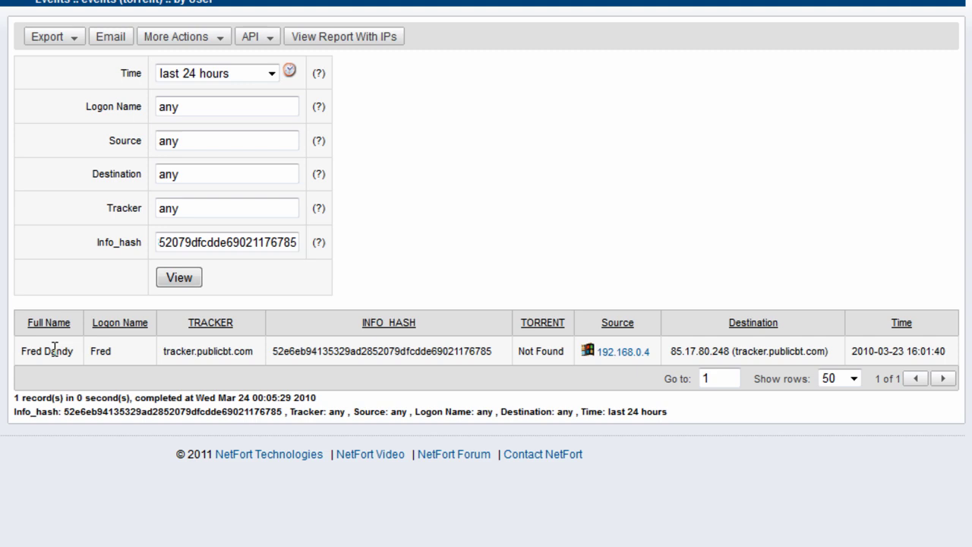
{"action": "left_click_drag", "start_coordinate": [28, 351], "coordinate": [70, 350]}
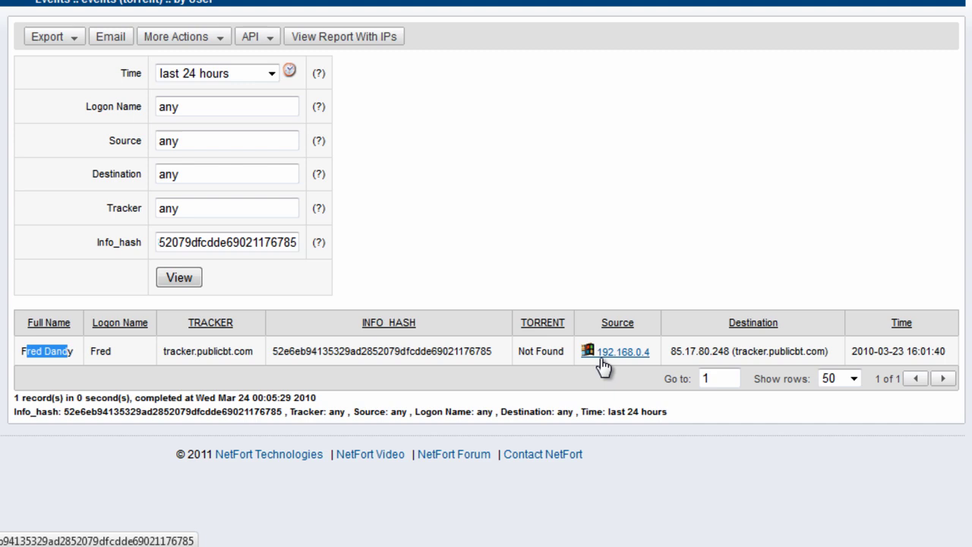
{"action": "left_click", "coordinate": [279, 351]}
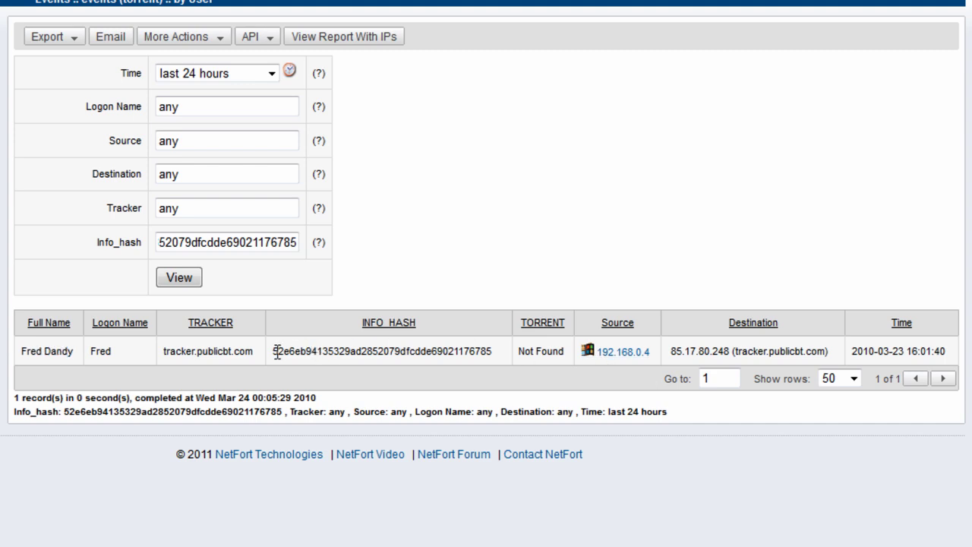
{"action": "left_click_drag", "start_coordinate": [278, 351], "coordinate": [490, 346]}
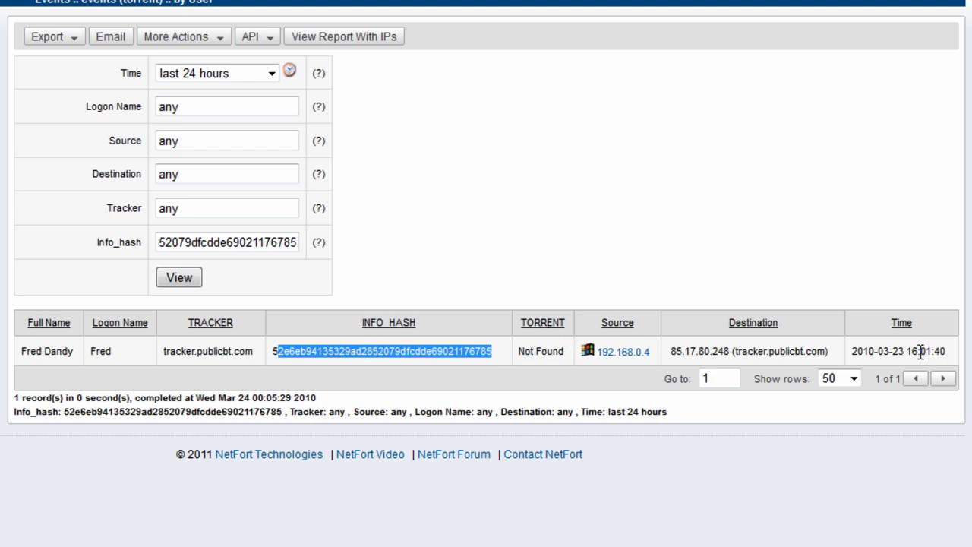
{"action": "left_click", "coordinate": [949, 359]}
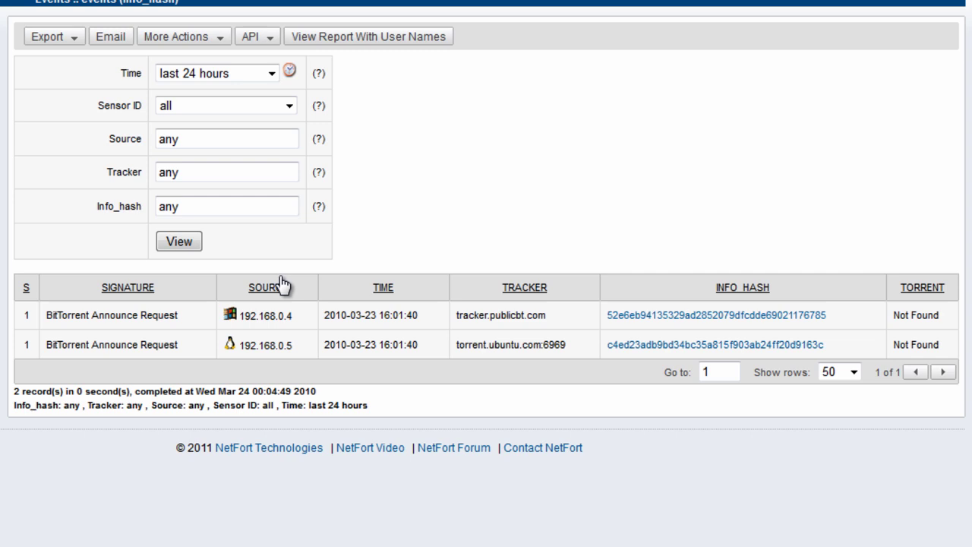
Look up on Google the info hash of the 192.168.0.5 record in the unfiltered events (info_hash) report
{"action": "left_click", "coordinate": [673, 344]}
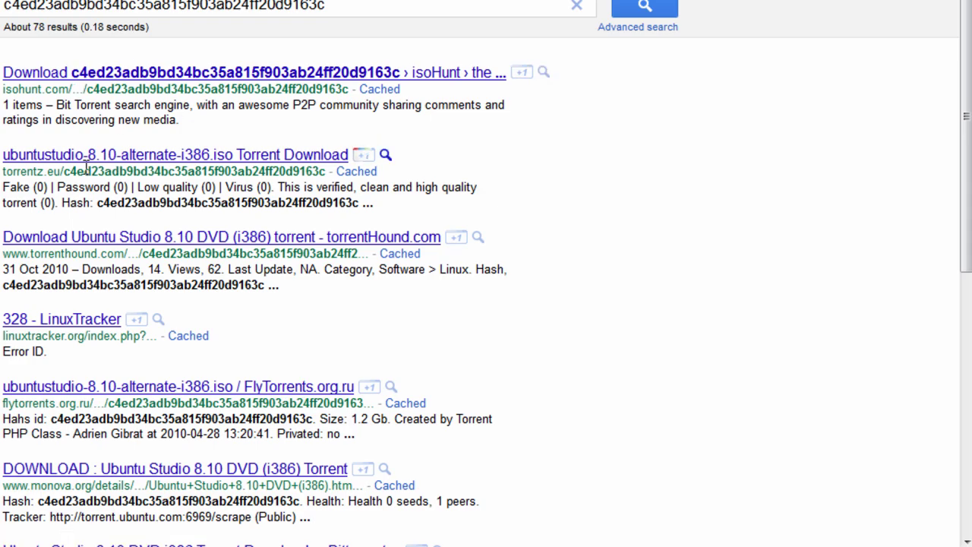